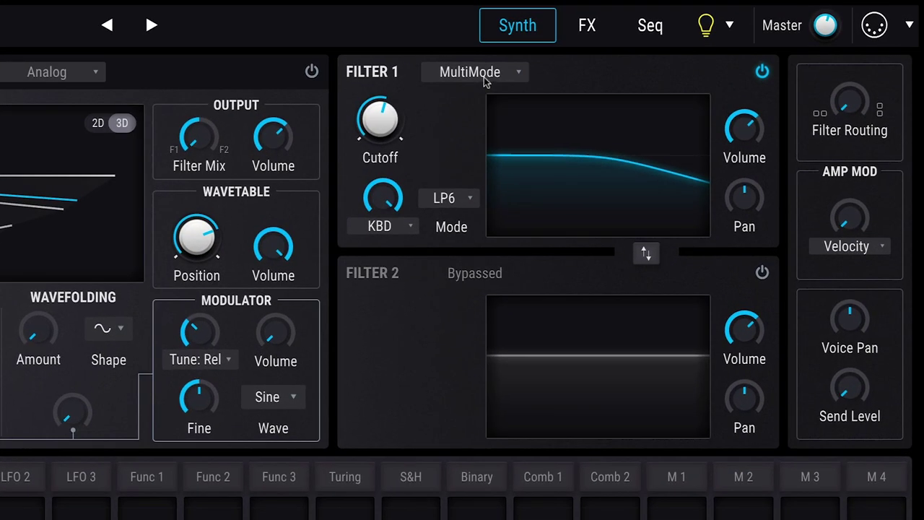
Step: Keep Filter 1 as MultiMode, try Filter 2 as a Mini filter, reset routing, then bypass Filter 2
{"action": "left_click", "coordinate": [484, 76]}
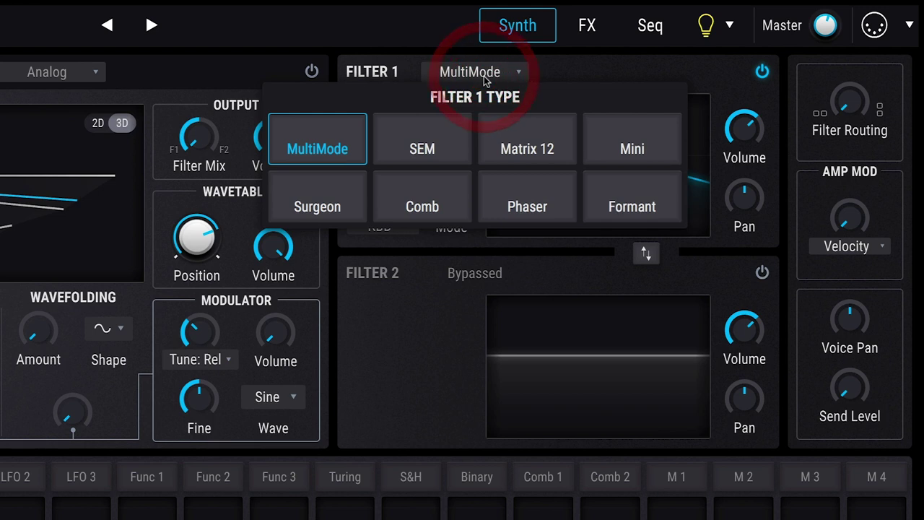
{"action": "left_click", "coordinate": [337, 149]}
{"action": "left_click", "coordinate": [763, 275]}
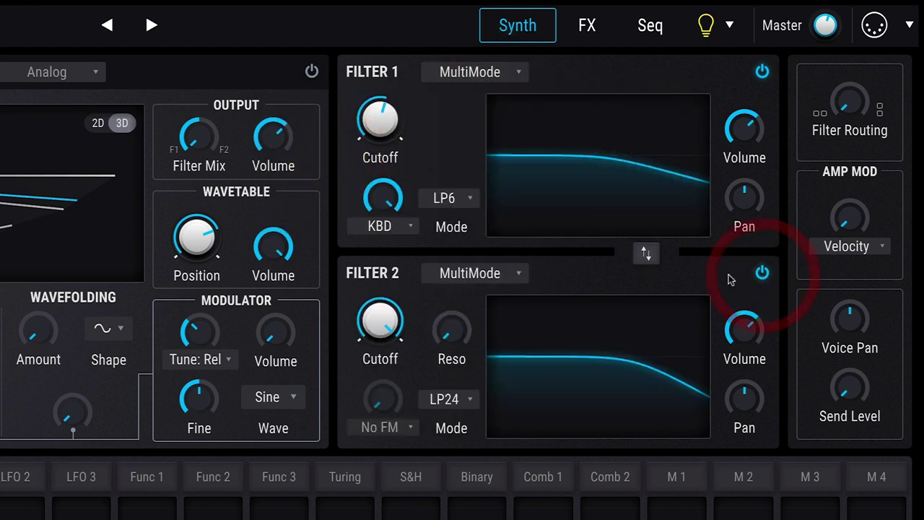
{"action": "left_click", "coordinate": [477, 273]}
{"action": "left_click", "coordinate": [668, 350]}
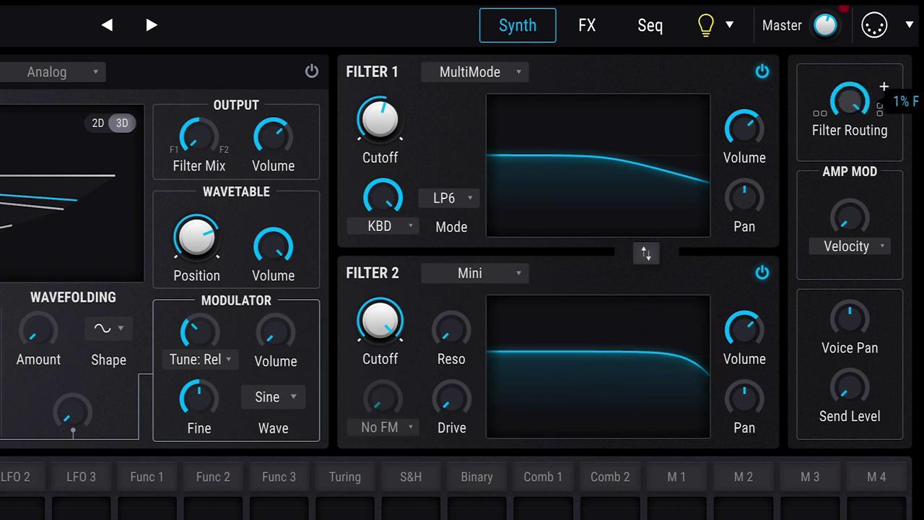
{"action": "double_click", "coordinate": [848, 100]}
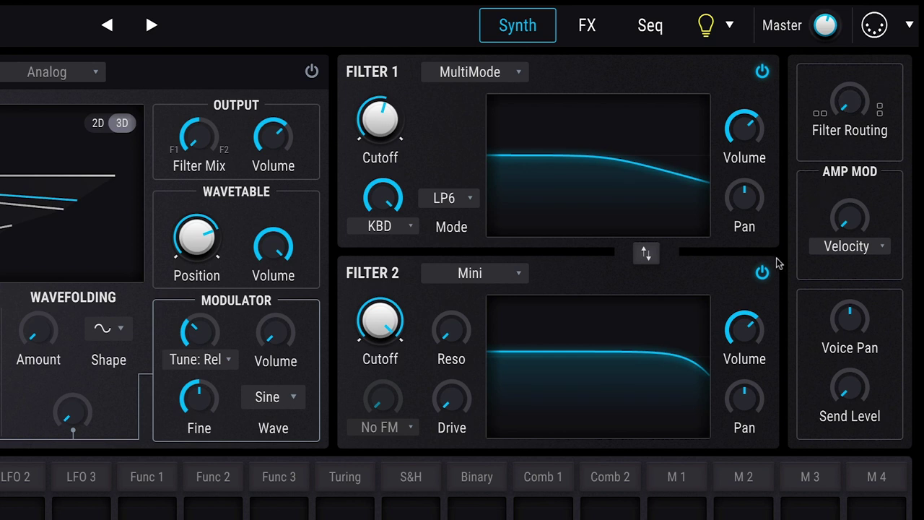
{"action": "left_click", "coordinate": [762, 275]}
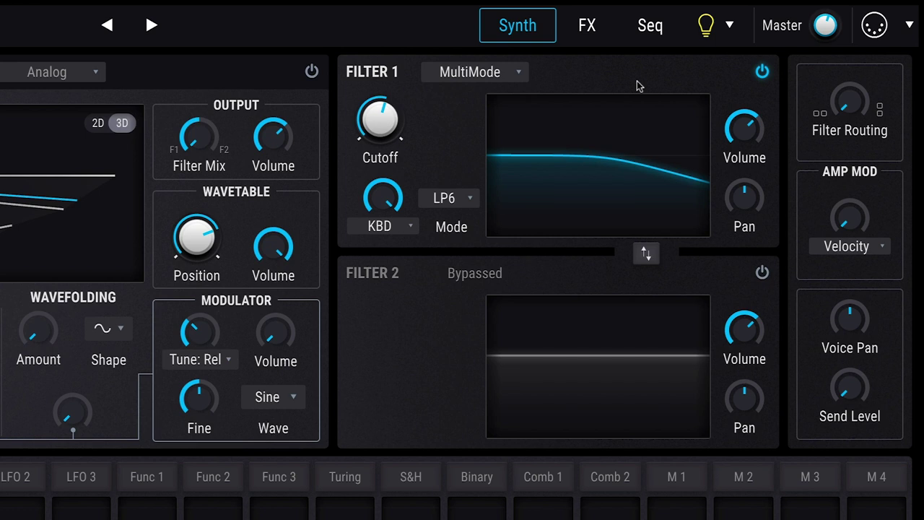
Step: Audition LP36 and LP12 with cutoff sweeps, settling Filter 1 on LP6 near 294 Hz
{"action": "left_click", "coordinate": [464, 202]}
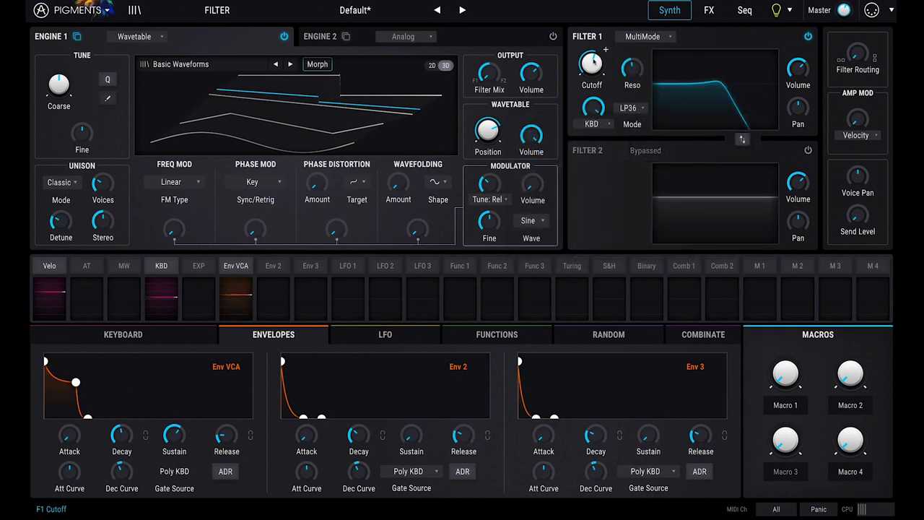
{"action": "left_click_drag", "start_coordinate": [593, 62], "coordinate": [591, 65]}
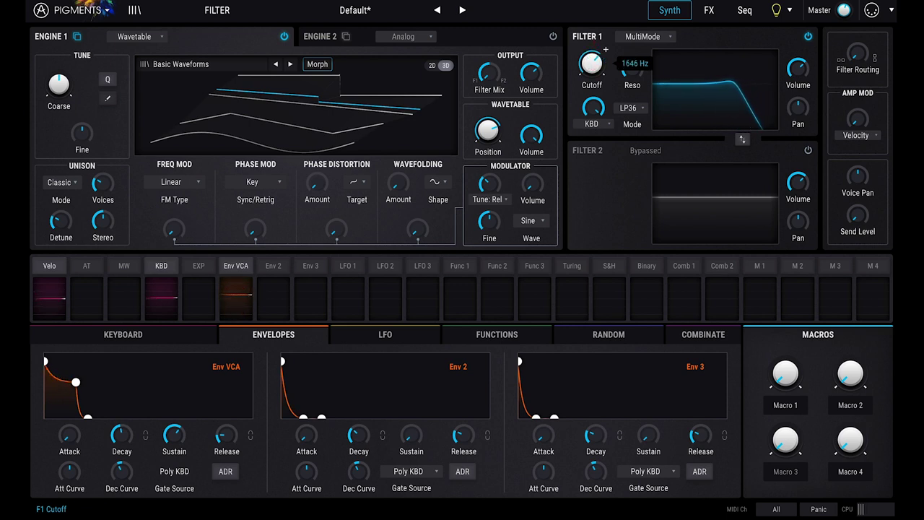
{"action": "left_click", "coordinate": [627, 105]}
{"action": "left_click", "coordinate": [601, 144]}
{"action": "left_click_drag", "start_coordinate": [592, 64], "coordinate": [605, 50]}
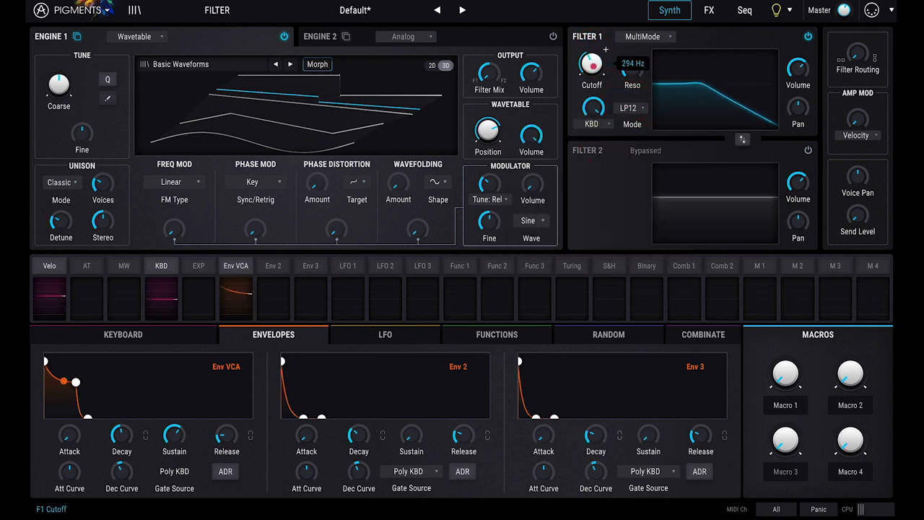
{"action": "mouse_move", "coordinate": [605, 49]}
{"action": "left_mouse_down"}
{"action": "mouse_move", "coordinate": [605, 65]}
{"action": "mouse_move", "coordinate": [584, 34]}
{"action": "mouse_move", "coordinate": [586, 67]}
{"action": "left_mouse_up"}
{"action": "left_click", "coordinate": [622, 109]}
{"action": "left_click", "coordinate": [543, 148]}
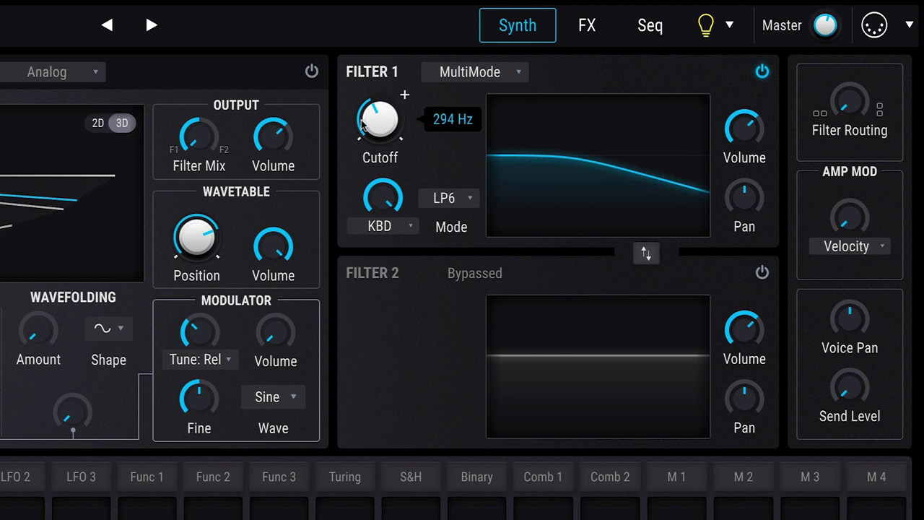
{"action": "left_click", "coordinate": [437, 198]}
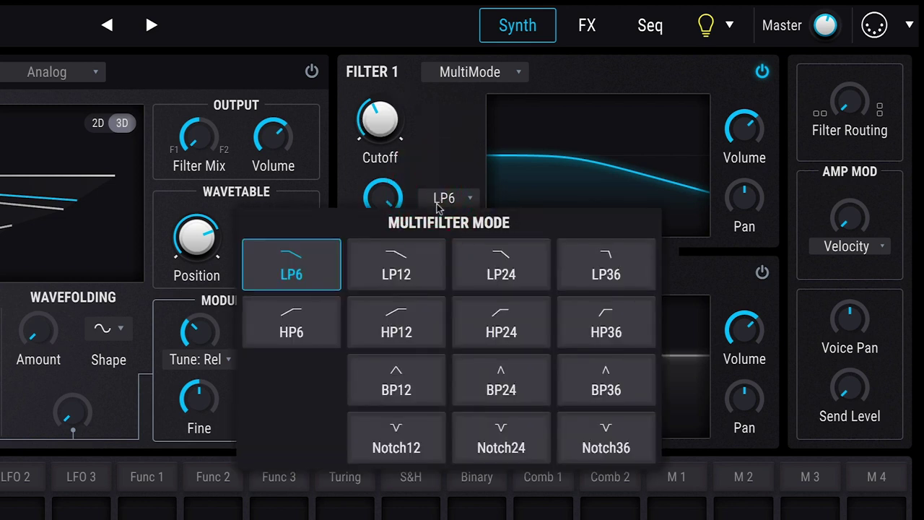
Step: Sweep Filter 1's cutoff through Notch12, BP24 (about 767 Hz) and BP36 modes
{"action": "left_click", "coordinate": [428, 425]}
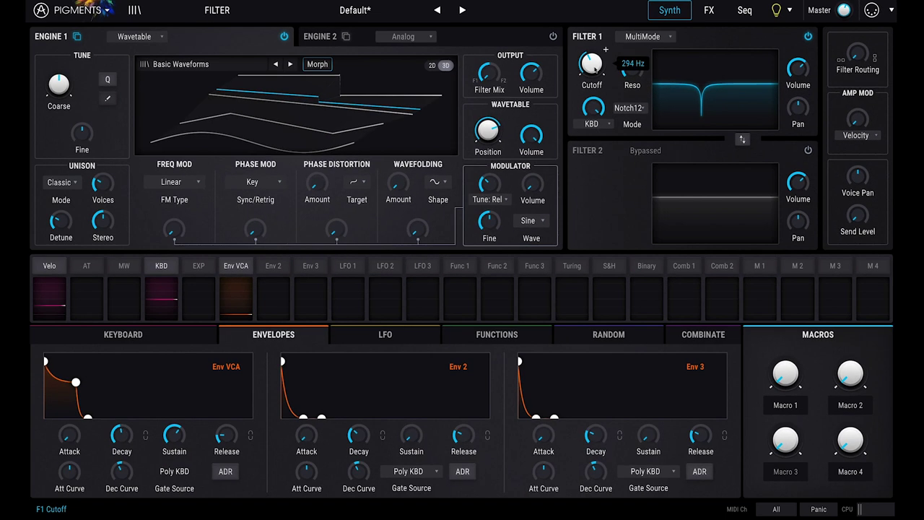
{"action": "mouse_move", "coordinate": [591, 63]}
{"action": "left_mouse_down"}
{"action": "mouse_move", "coordinate": [593, 47]}
{"action": "mouse_move", "coordinate": [626, 103]}
{"action": "left_mouse_up"}
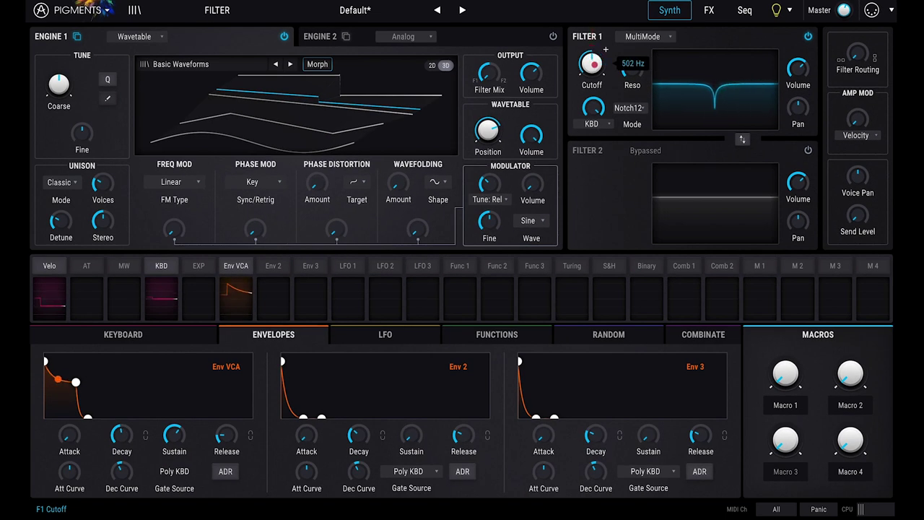
{"action": "left_click", "coordinate": [637, 112]}
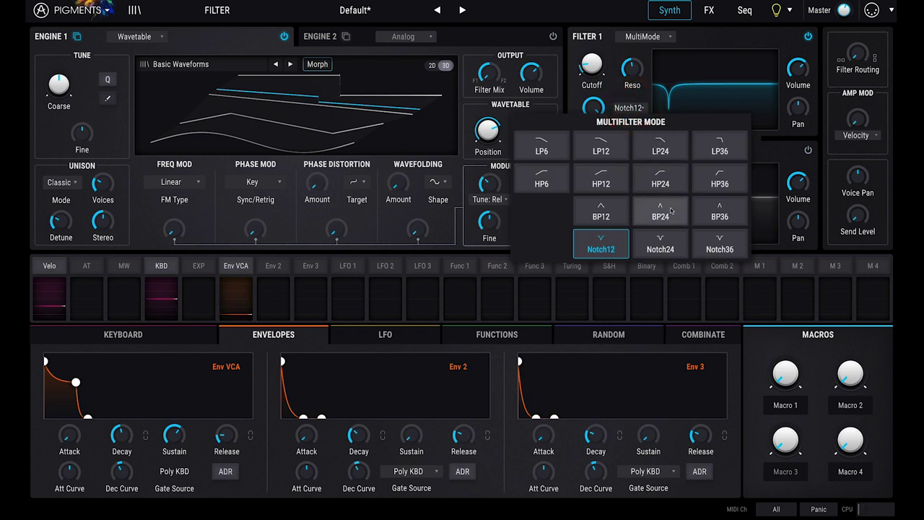
{"action": "left_click", "coordinate": [661, 209]}
{"action": "mouse_move", "coordinate": [592, 65]}
{"action": "left_mouse_down"}
{"action": "mouse_move", "coordinate": [605, 49]}
{"action": "mouse_move", "coordinate": [607, 86]}
{"action": "left_mouse_up"}
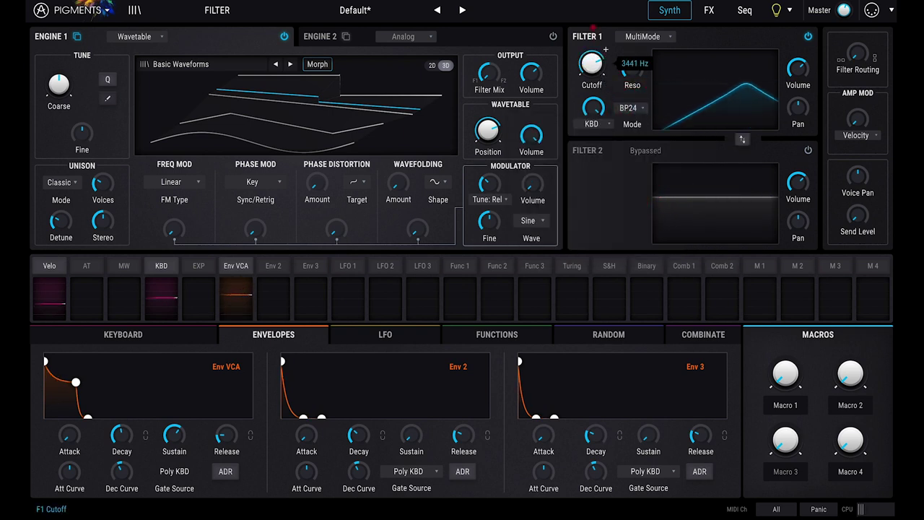
{"action": "left_click", "coordinate": [629, 108]}
{"action": "left_click", "coordinate": [720, 211]}
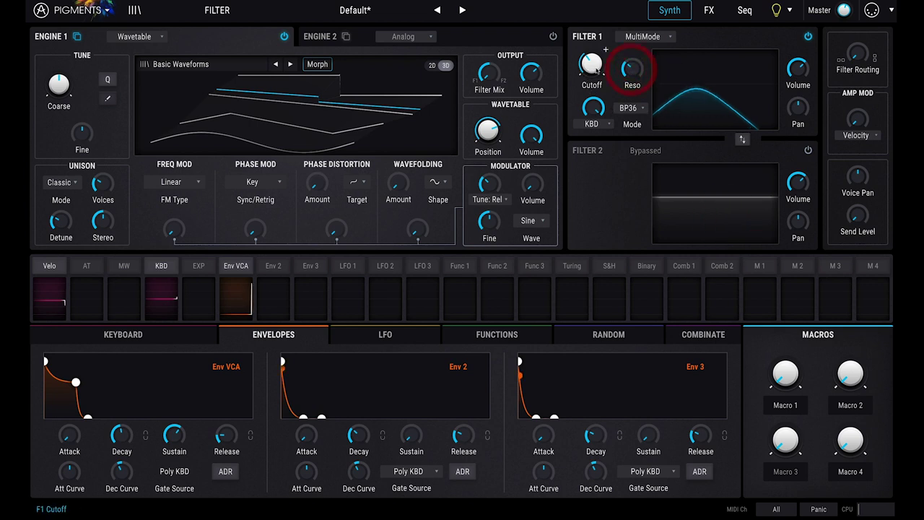
{"action": "mouse_move", "coordinate": [592, 67]}
{"action": "left_mouse_down"}
{"action": "mouse_move", "coordinate": [592, 36]}
{"action": "mouse_move", "coordinate": [596, 69]}
{"action": "left_mouse_up"}
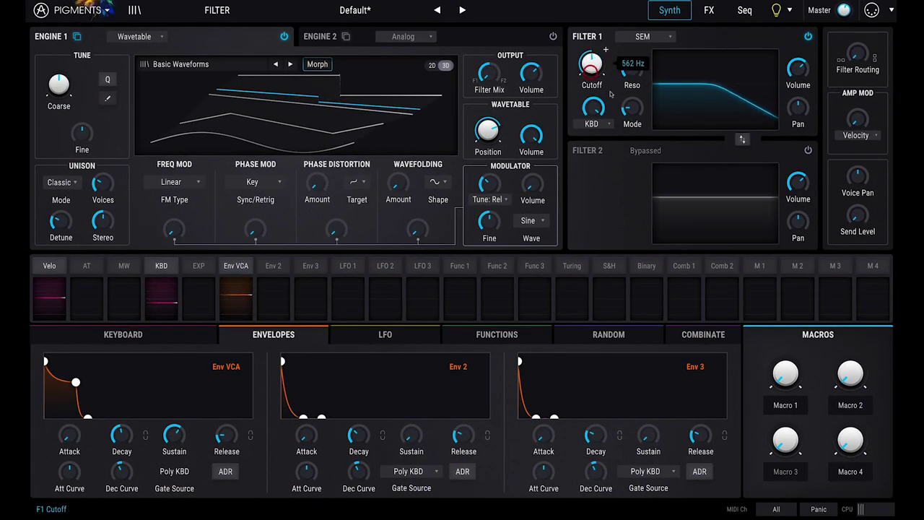
Step: Morph the SEM filter toward notch and back to low-pass, then raise cutoff to about 5418 Hz
{"action": "left_click_drag", "start_coordinate": [631, 107], "coordinate": [623, 52]}
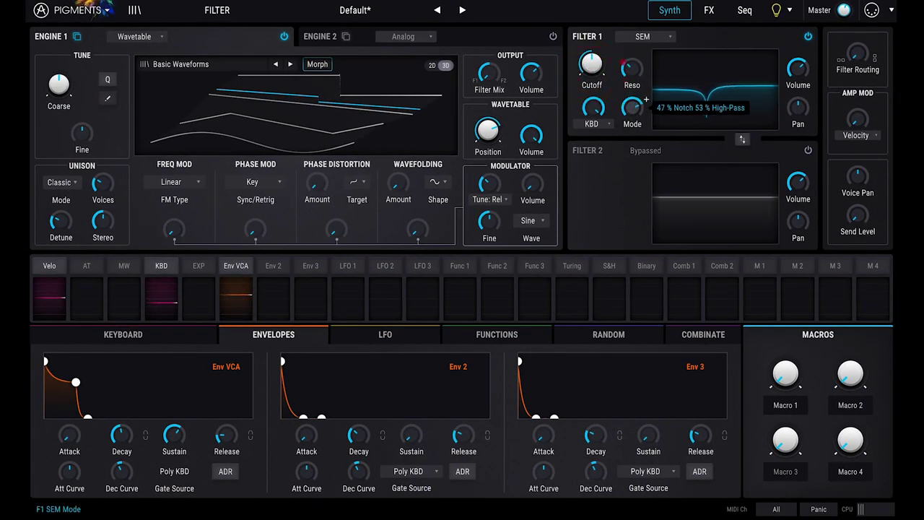
{"action": "left_click_drag", "start_coordinate": [623, 52], "coordinate": [624, 101]}
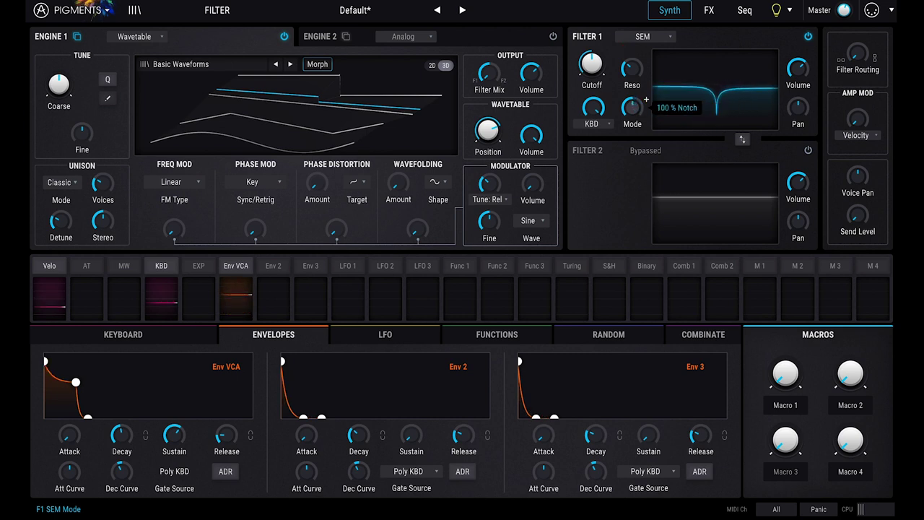
{"action": "left_click_drag", "start_coordinate": [592, 65], "coordinate": [606, 49]}
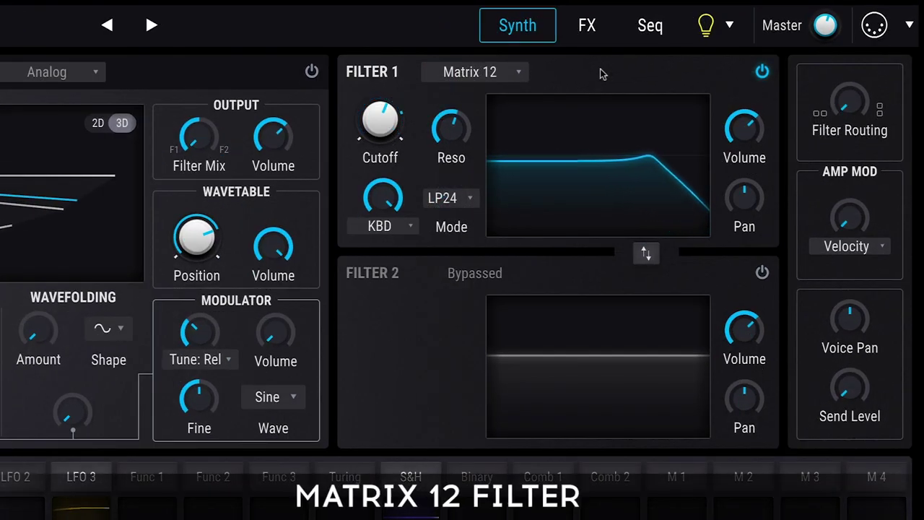
Step: Try the Matrix 12 filter in LP12, then return it to LP24
{"action": "left_click", "coordinate": [448, 205]}
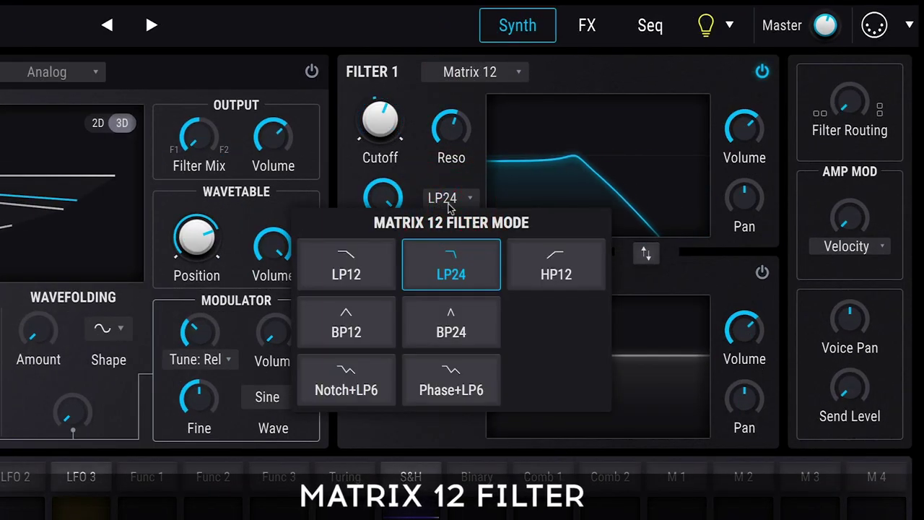
{"action": "left_click", "coordinate": [385, 266]}
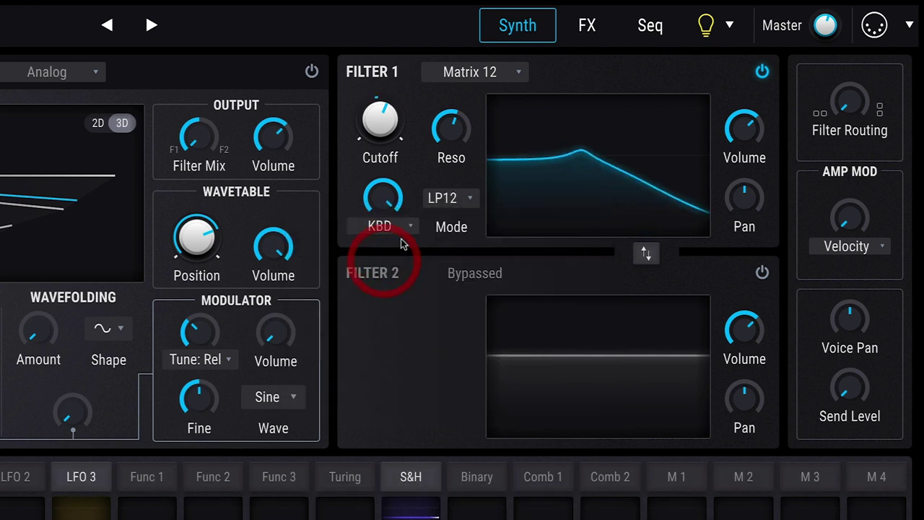
{"action": "left_click", "coordinate": [446, 197]}
{"action": "left_click", "coordinate": [459, 261]}
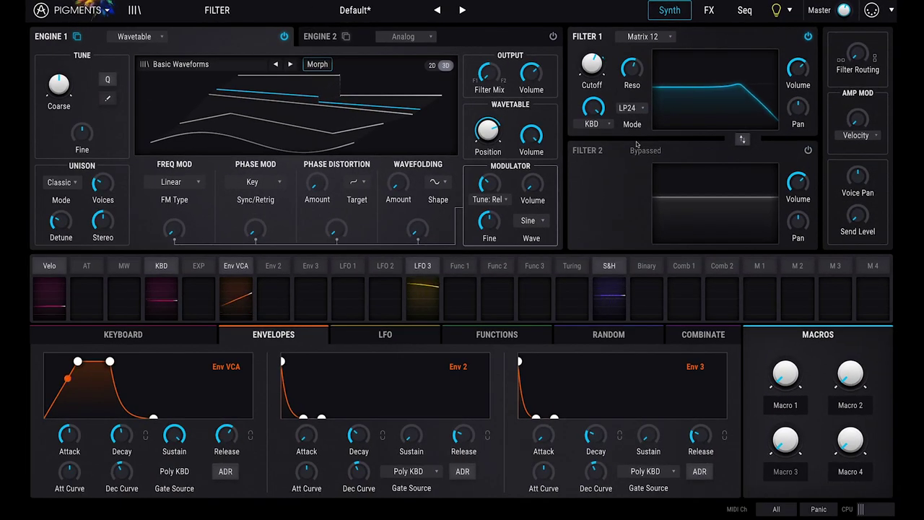
Step: Raise Matrix 12 resonance to about 0.704 and settle the cutoff at about 531 Hz
{"action": "mouse_move", "coordinate": [632, 77]}
{"action": "left_mouse_down"}
{"action": "mouse_move", "coordinate": [631, 62]}
{"action": "mouse_move", "coordinate": [619, 68]}
{"action": "left_mouse_up"}
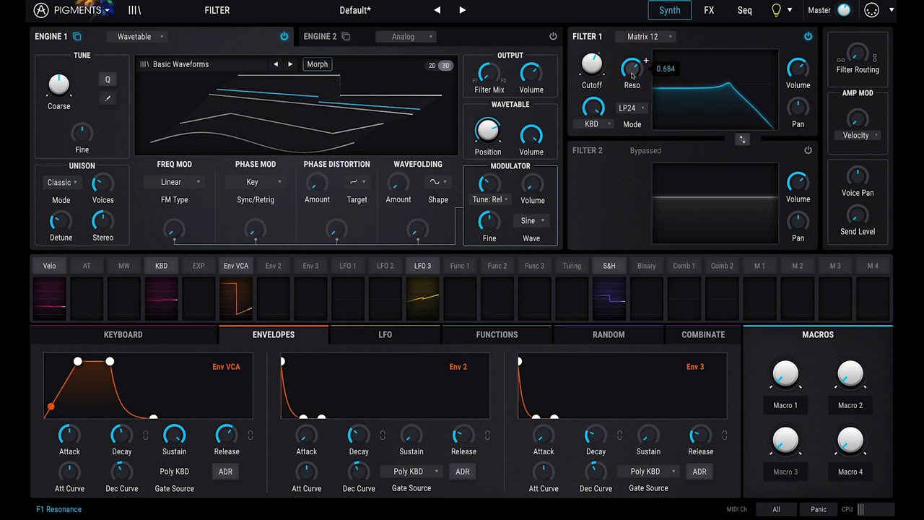
{"action": "left_click", "coordinate": [591, 64]}
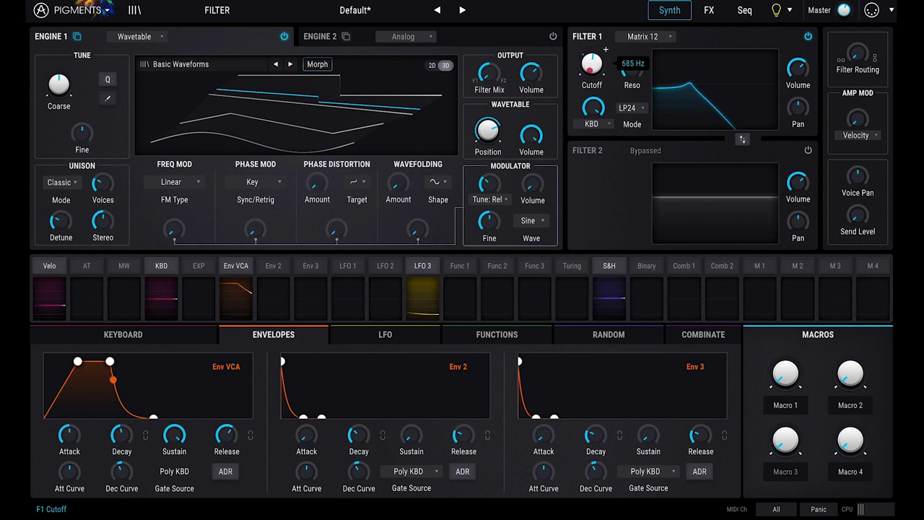
{"action": "left_click_drag", "start_coordinate": [605, 49], "coordinate": [605, 44]}
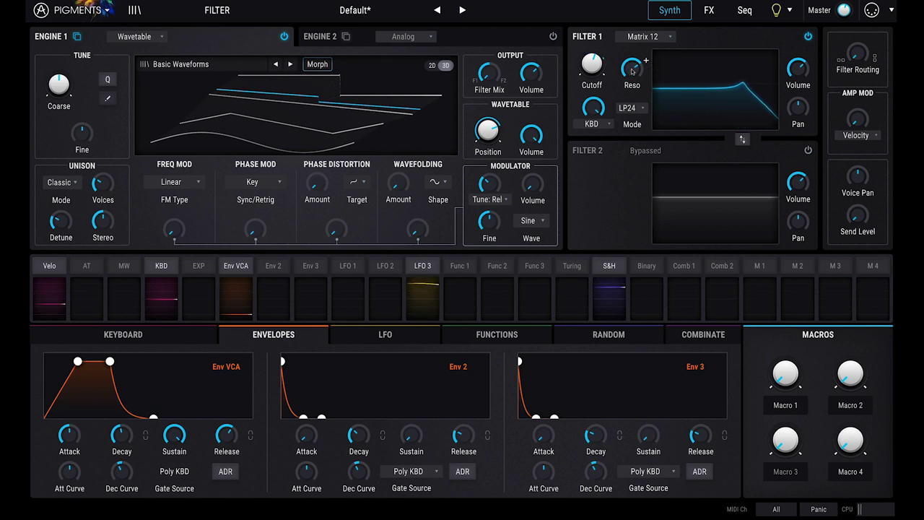
{"action": "left_click_drag", "start_coordinate": [632, 70], "coordinate": [647, 61]}
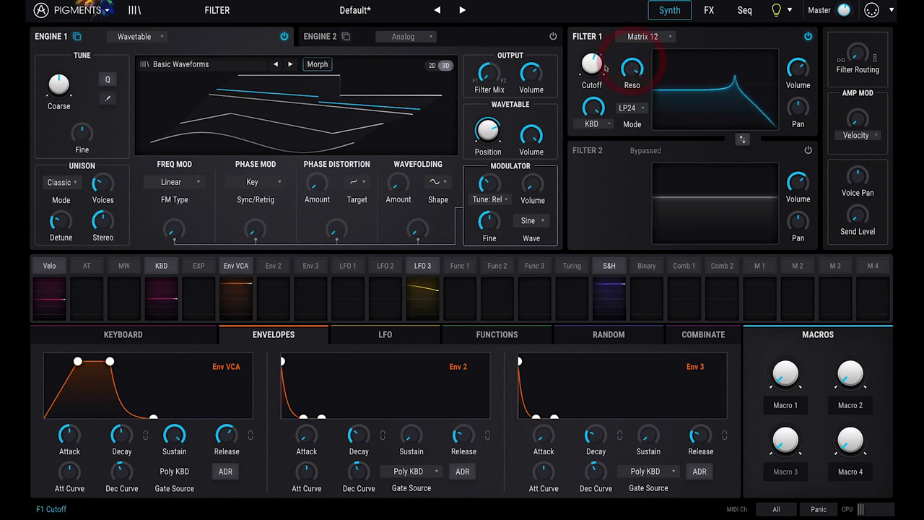
{"action": "left_click_drag", "start_coordinate": [589, 64], "coordinate": [590, 65]}
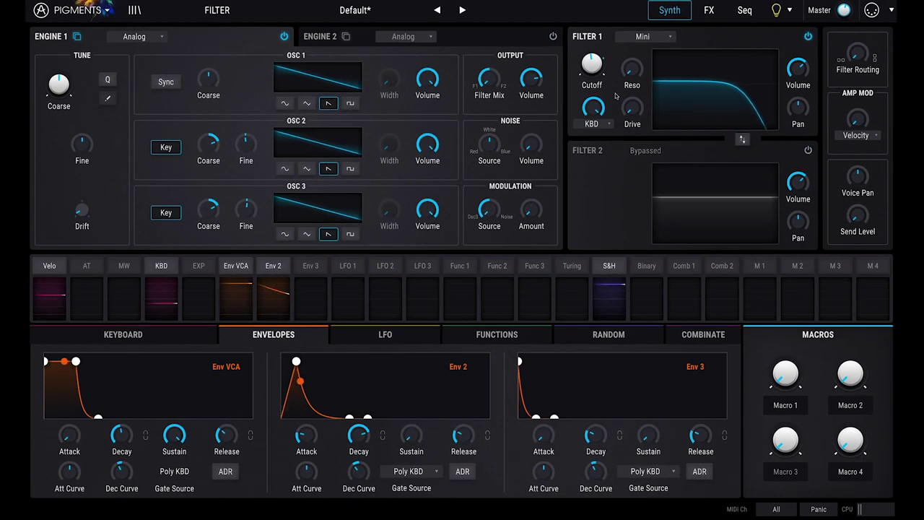
Step: Turn the Mini filter's Drive knob up to about 1.00
{"action": "mouse_move", "coordinate": [632, 108]}
{"action": "left_click_drag", "start_coordinate": [631, 110], "coordinate": [630, 110]}
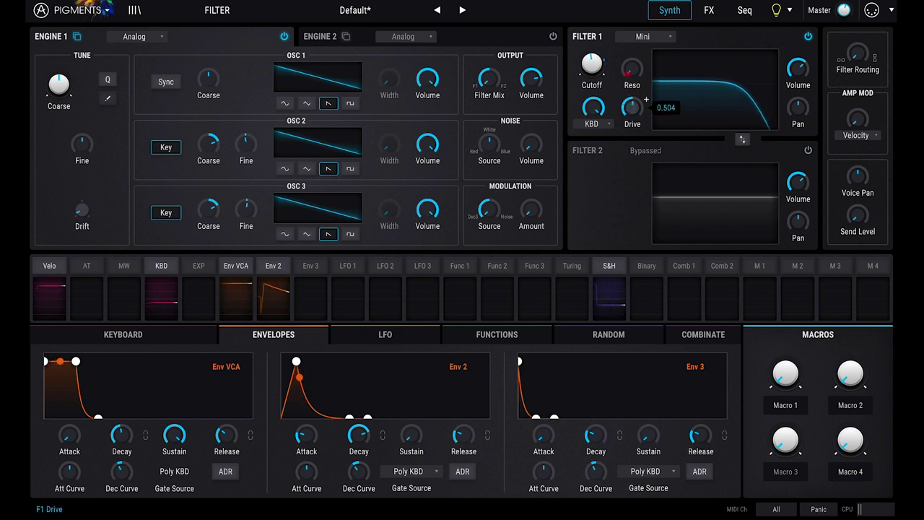
{"action": "left_click_drag", "start_coordinate": [633, 109], "coordinate": [632, 76]}
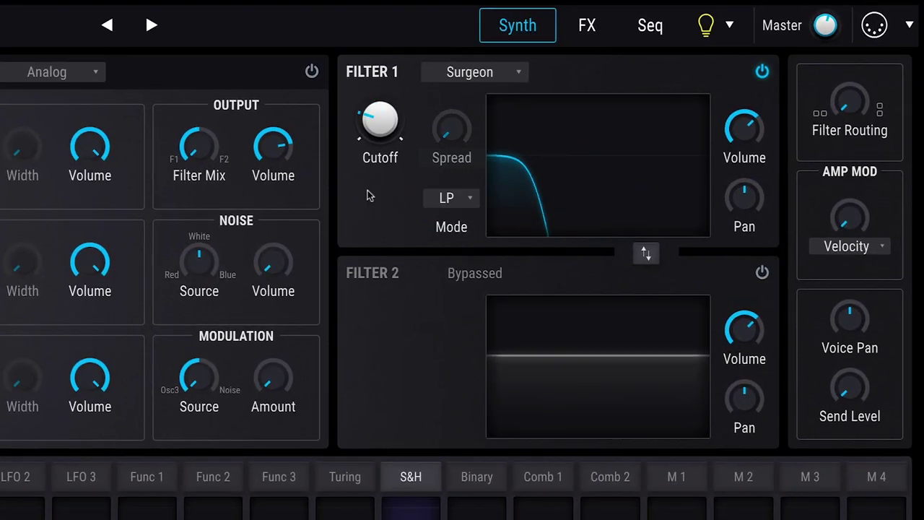
Step: Raise Surgeon cutoff to about 629 Hz, try BP and Notch, then set HP at about 66 Hz
{"action": "left_click_drag", "start_coordinate": [376, 140], "coordinate": [376, 109]}
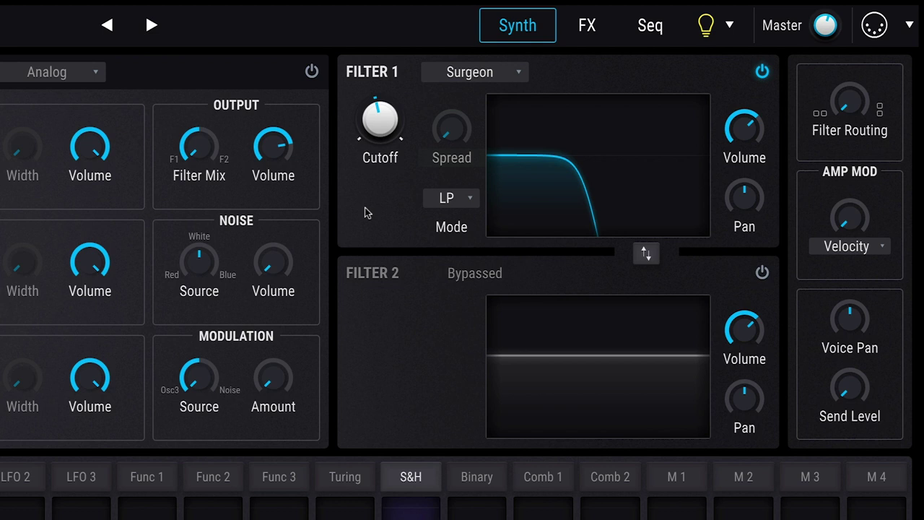
{"action": "left_click", "coordinate": [445, 199]}
{"action": "left_click", "coordinate": [483, 316]}
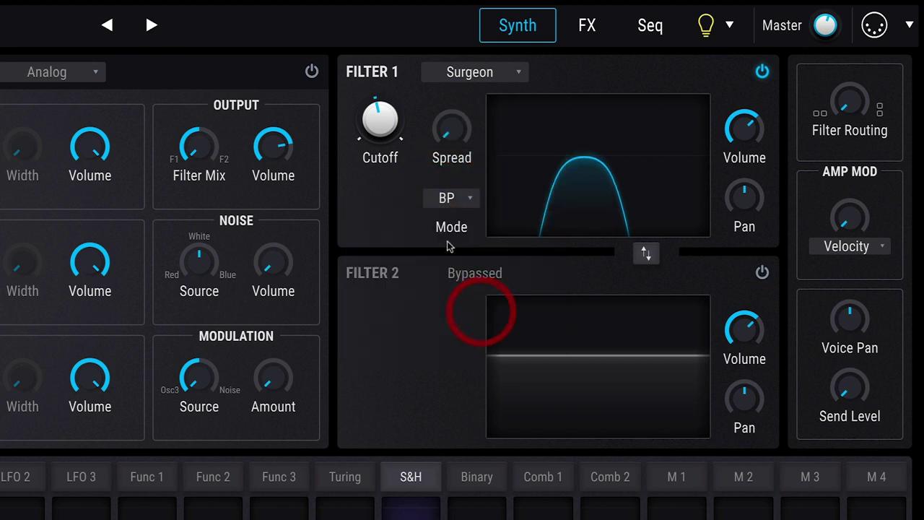
{"action": "left_click", "coordinate": [448, 200]}
{"action": "left_click", "coordinate": [425, 312]}
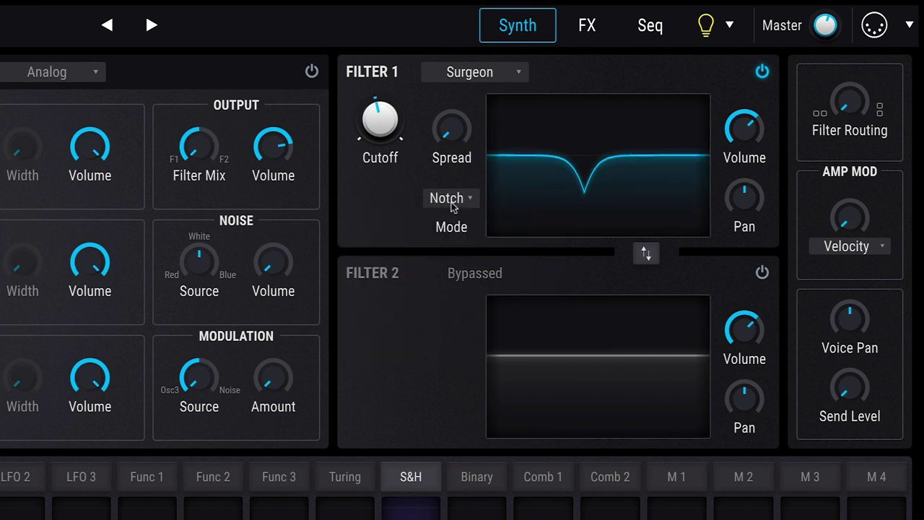
{"action": "left_click", "coordinate": [448, 199]}
{"action": "left_click", "coordinate": [516, 263]}
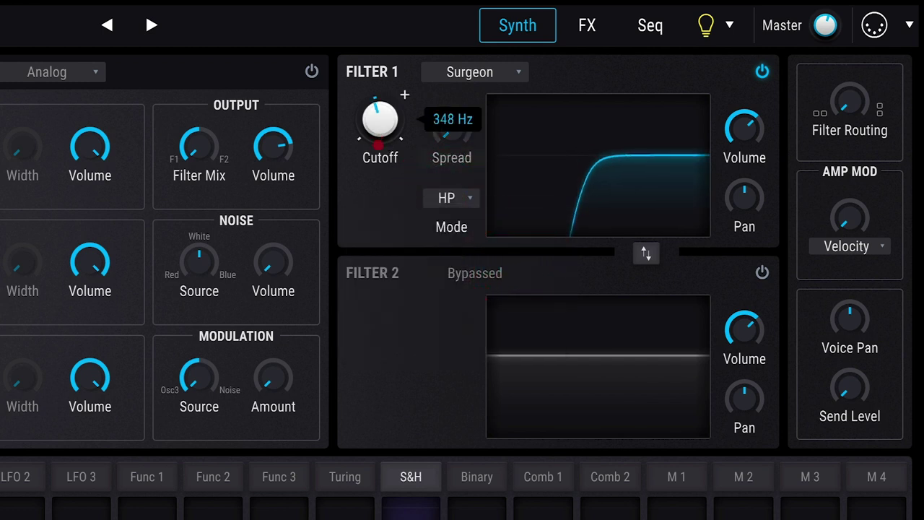
{"action": "left_click_drag", "start_coordinate": [378, 144], "coordinate": [377, 172]}
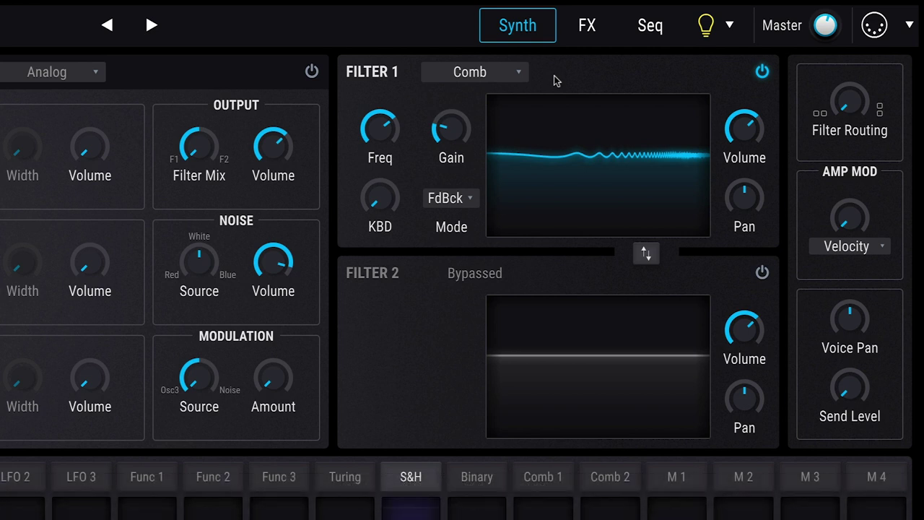
Step: Raise the Comb filter gain and set its keyboard tracking to about 0.99
{"action": "mouse_move", "coordinate": [455, 137]}
{"action": "left_mouse_down"}
{"action": "mouse_move", "coordinate": [447, 35]}
{"action": "mouse_move", "coordinate": [446, 48]}
{"action": "left_mouse_up"}
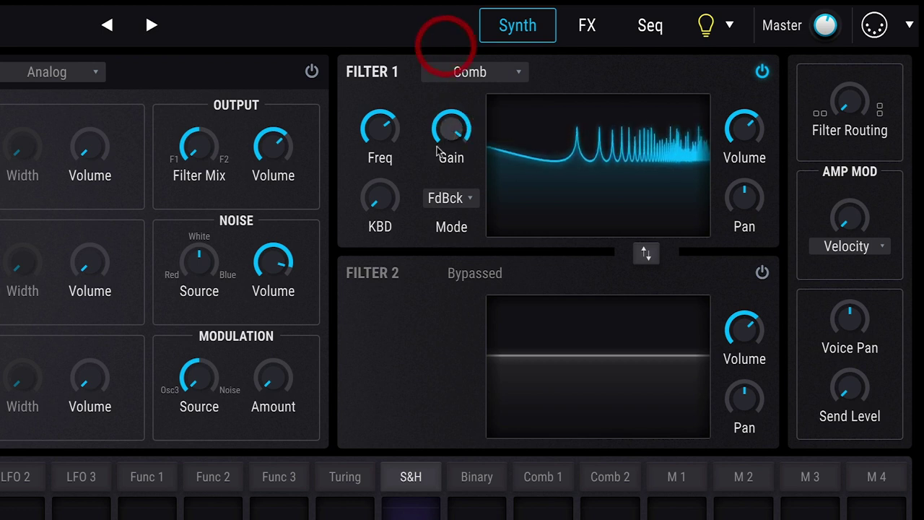
{"action": "left_click", "coordinate": [380, 178]}
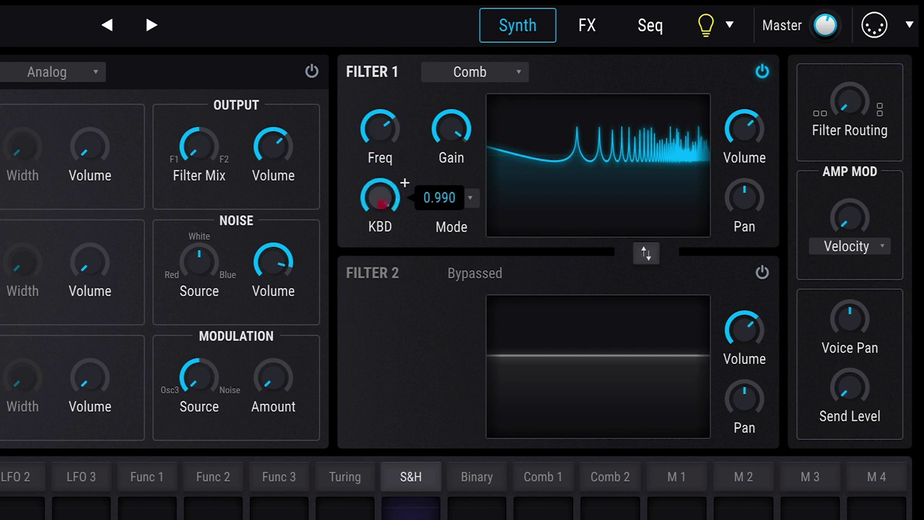
{"action": "left_click_drag", "start_coordinate": [380, 203], "coordinate": [383, 207]}
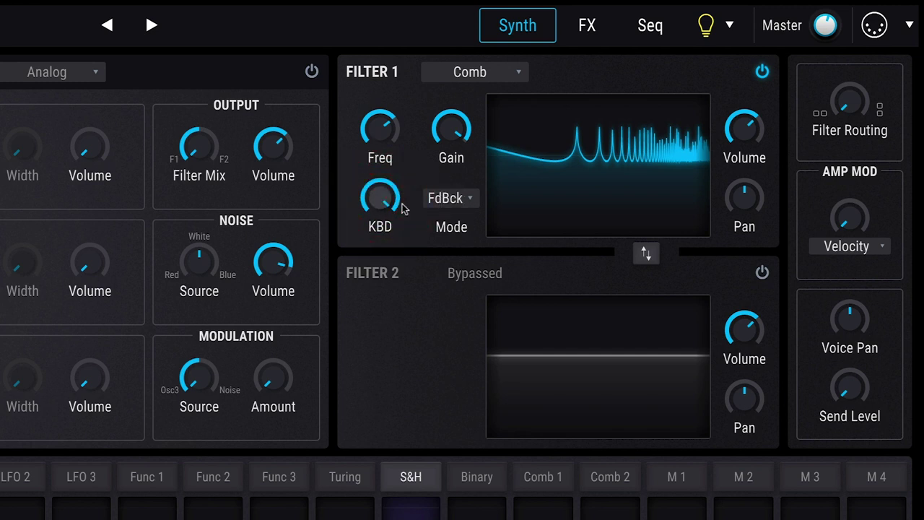
Step: Enable Filter 2 as MultiMode and bring its cutoff from about 1205 Hz down to 767 Hz
{"action": "left_click", "coordinate": [761, 274]}
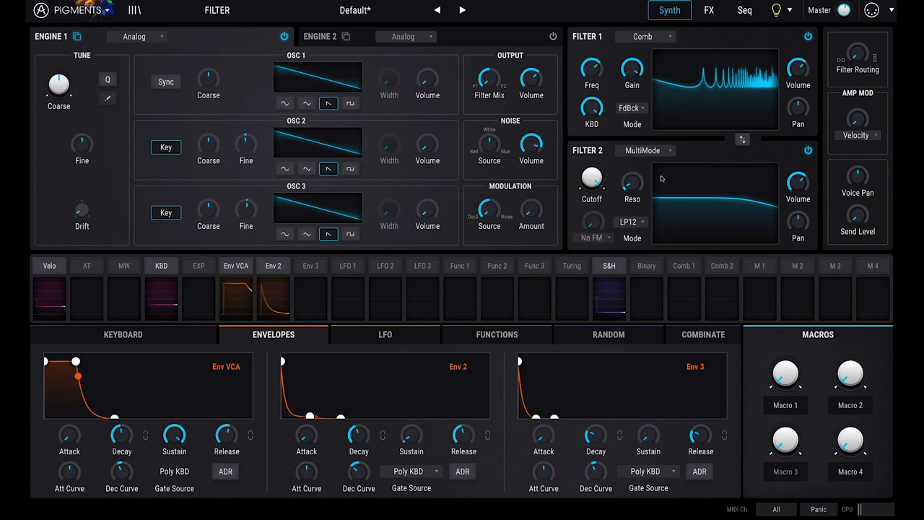
{"action": "left_click_drag", "start_coordinate": [607, 179], "coordinate": [605, 163]}
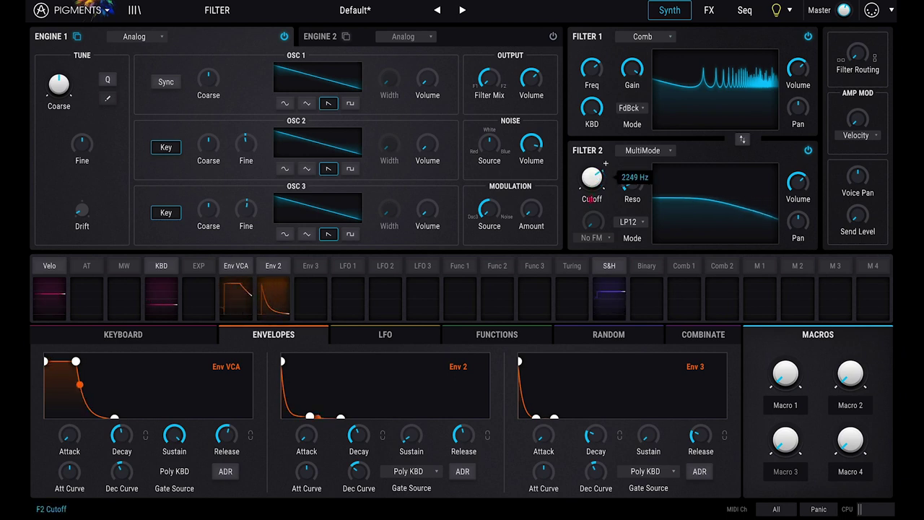
{"action": "left_click_drag", "start_coordinate": [606, 164], "coordinate": [584, 173]}
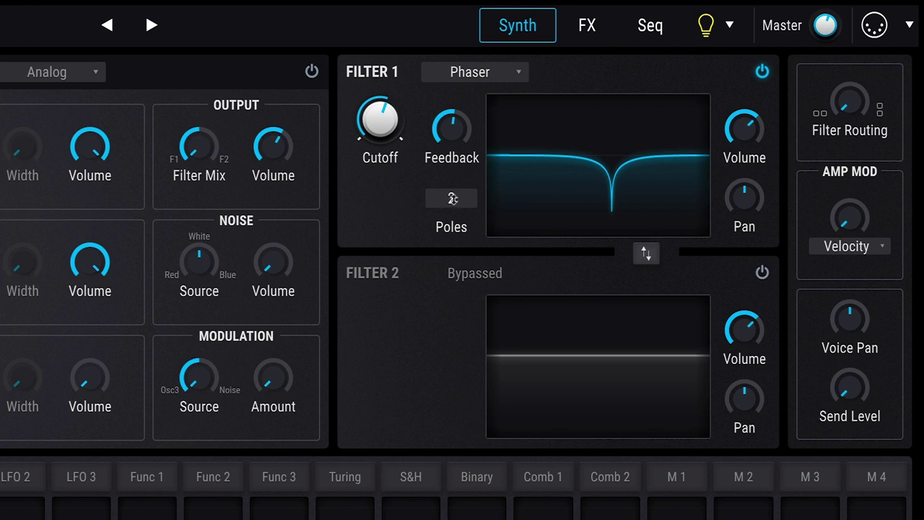
Step: Raise the Phaser poles from 2 to 10 and route LFO 3 to Filter 1's cutoff
{"action": "left_click_drag", "start_coordinate": [463, 177], "coordinate": [464, 105]}
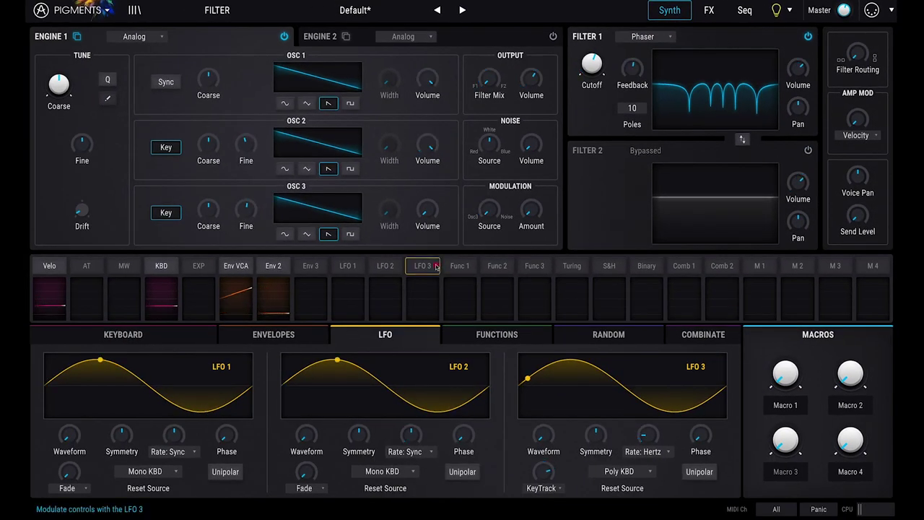
{"action": "left_click", "coordinate": [433, 267]}
{"action": "left_click_drag", "start_coordinate": [600, 65], "coordinate": [604, 59]}
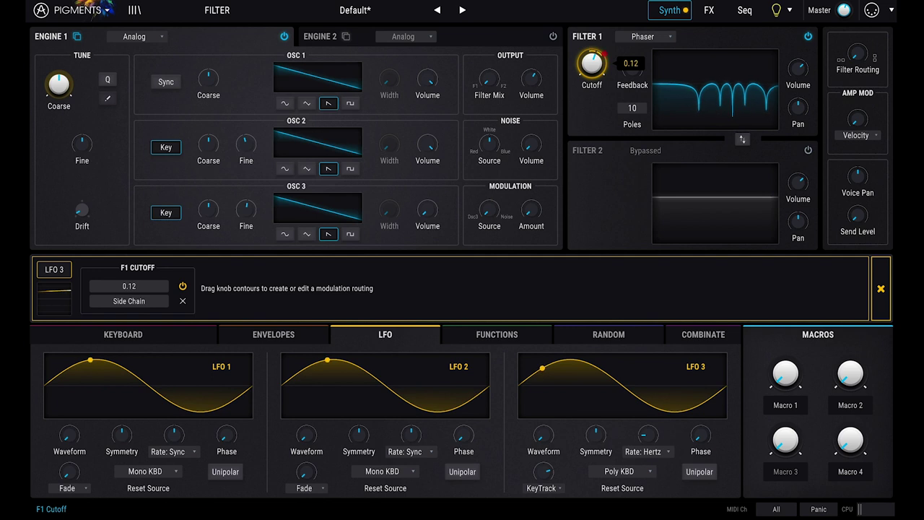
{"action": "left_click", "coordinate": [620, 53]}
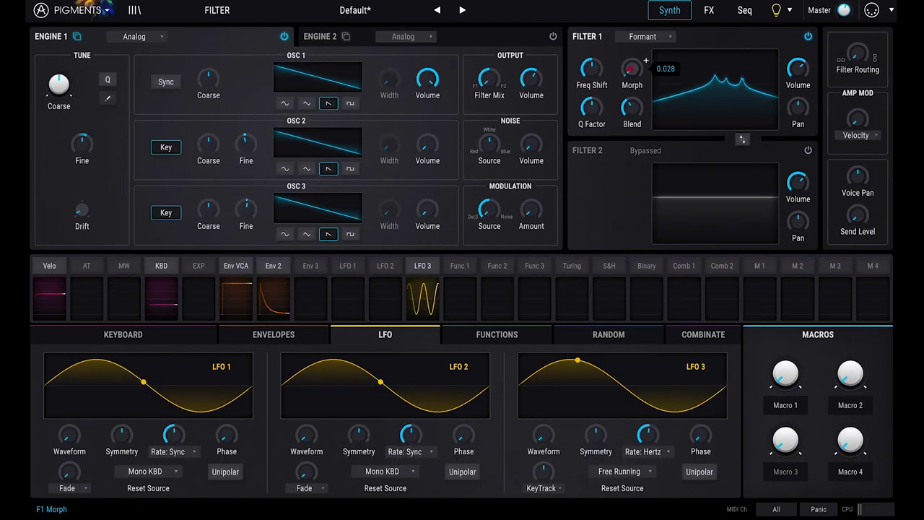
Step: Sweep the Formant Morph to full, down to 0.13, up to 0.88, then back to zero
{"action": "left_click_drag", "start_coordinate": [631, 68], "coordinate": [627, 1]}
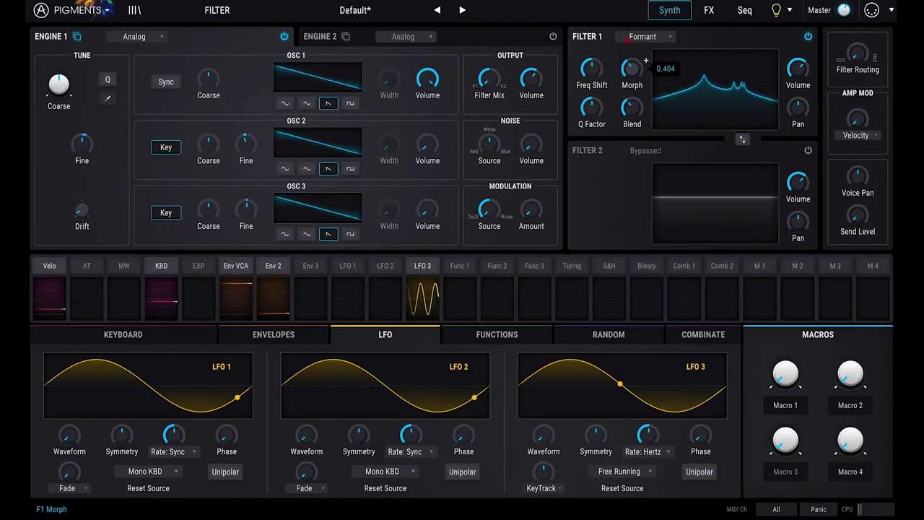
{"action": "left_click", "coordinate": [592, 107]}
{"action": "left_click_drag", "start_coordinate": [633, 69], "coordinate": [634, 123]}
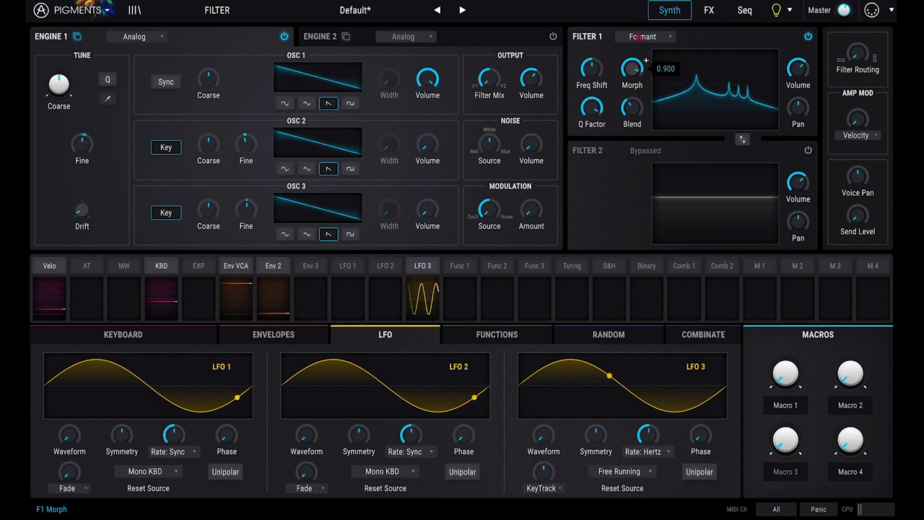
{"action": "left_click", "coordinate": [594, 107]}
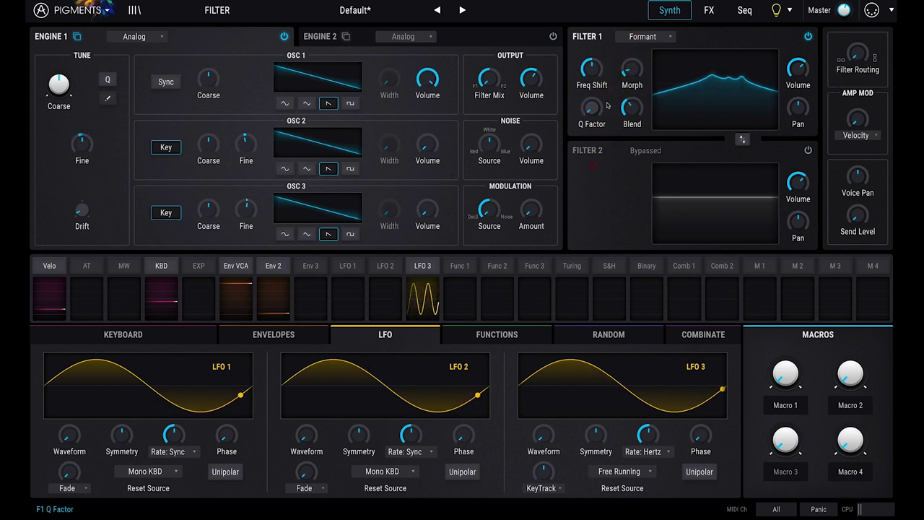
{"action": "left_click_drag", "start_coordinate": [632, 69], "coordinate": [644, 62]}
{"action": "left_click_drag", "start_coordinate": [623, 15], "coordinate": [633, 145]}
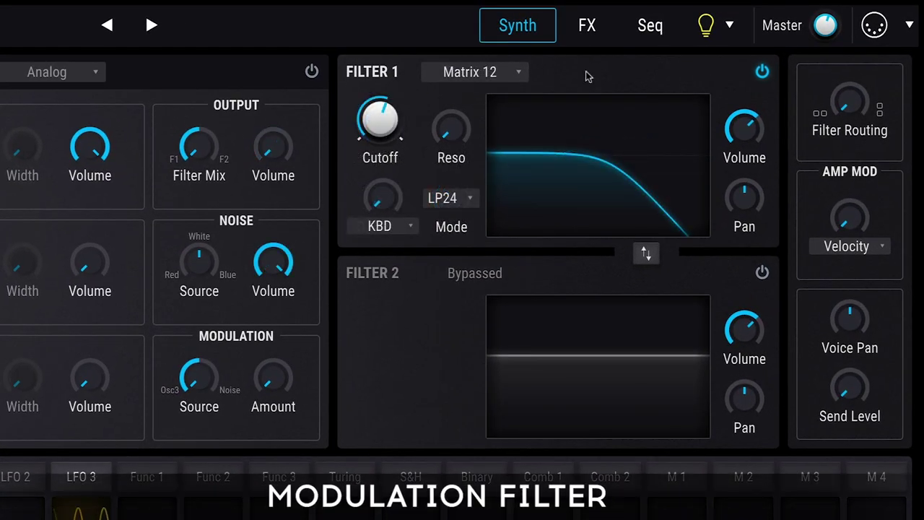
Step: Switch Filter 1 via MultiMode to SEM and add a tiny Env 2 FM amount
{"action": "left_click", "coordinate": [501, 75]}
{"action": "left_click", "coordinate": [346, 140]}
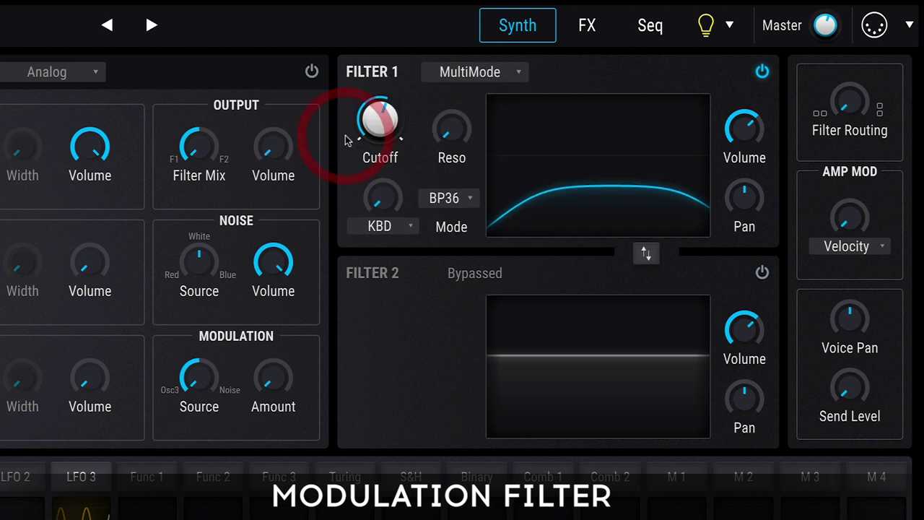
{"action": "left_click", "coordinate": [448, 70]}
{"action": "left_click", "coordinate": [445, 138]}
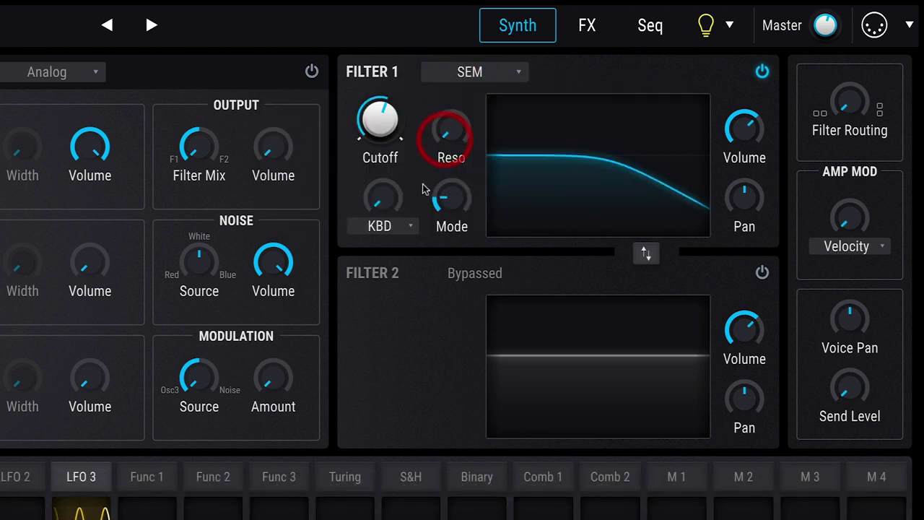
{"action": "left_click", "coordinate": [393, 232]}
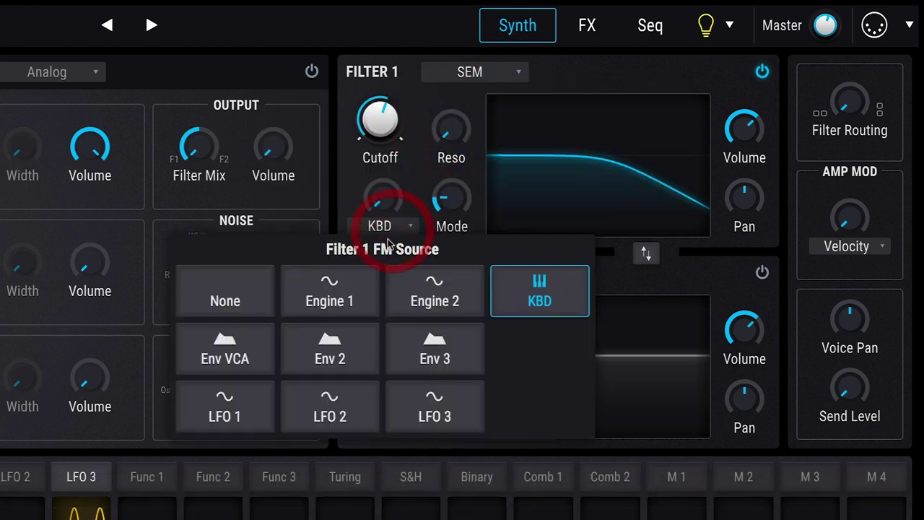
{"action": "left_click", "coordinate": [346, 334]}
{"action": "left_click_drag", "start_coordinate": [382, 196], "coordinate": [416, 183]}
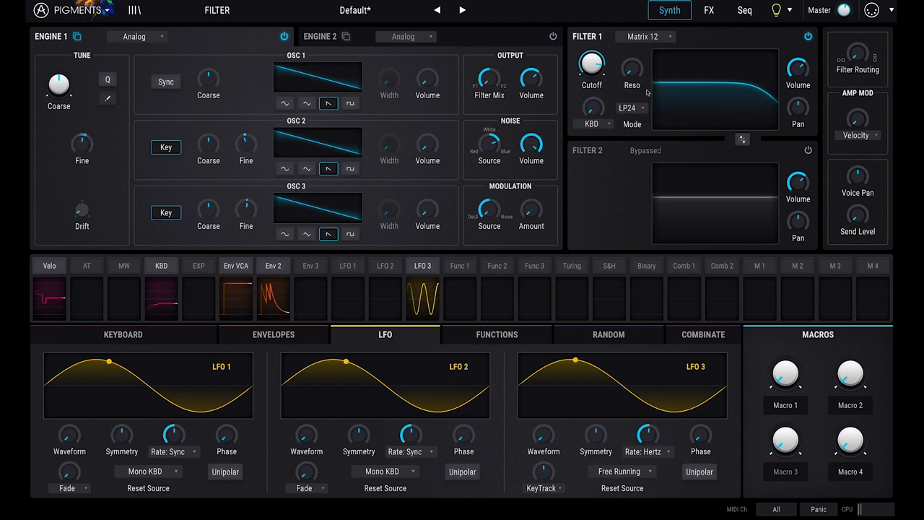
Step: Tune Filter 1: Matrix 12 resonance ~0.69 and cutoff ~2313 Hz, Mini Engine 1 FM, SEM LFO 1 FM 0.194
{"action": "left_click_drag", "start_coordinate": [632, 69], "coordinate": [619, 23]}
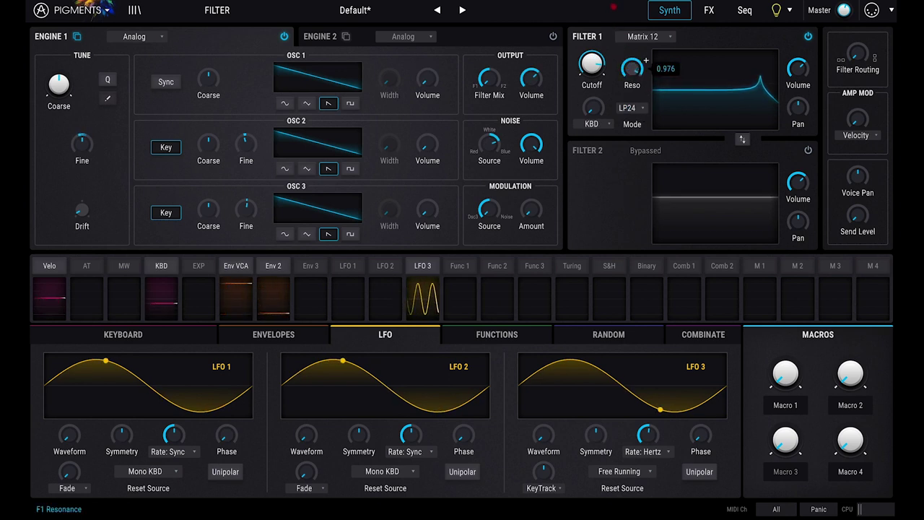
{"action": "left_click_drag", "start_coordinate": [593, 108], "coordinate": [595, 104]}
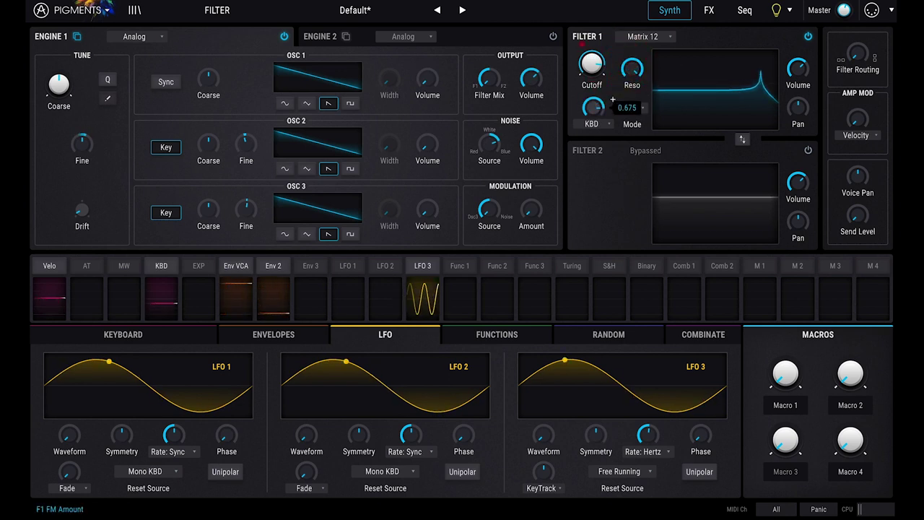
{"action": "left_click_drag", "start_coordinate": [593, 66], "coordinate": [596, 64]}
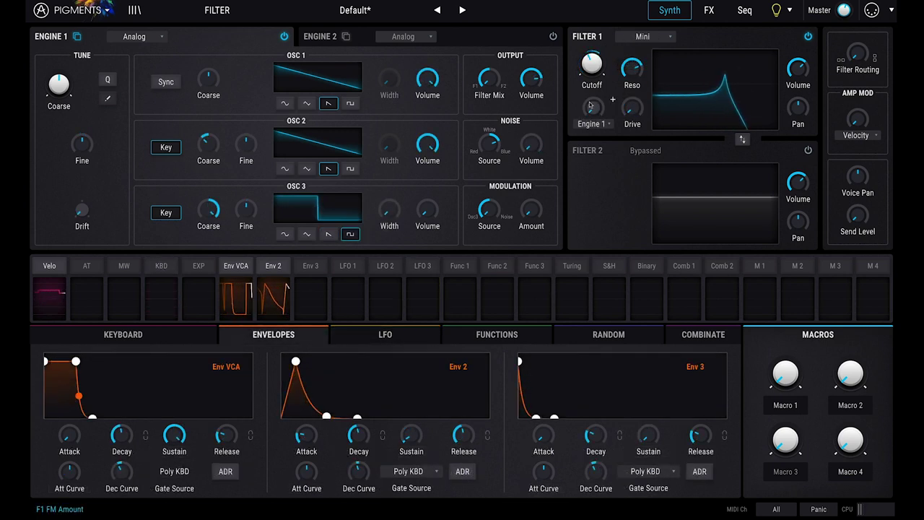
{"action": "left_click_drag", "start_coordinate": [593, 109], "coordinate": [613, 99]}
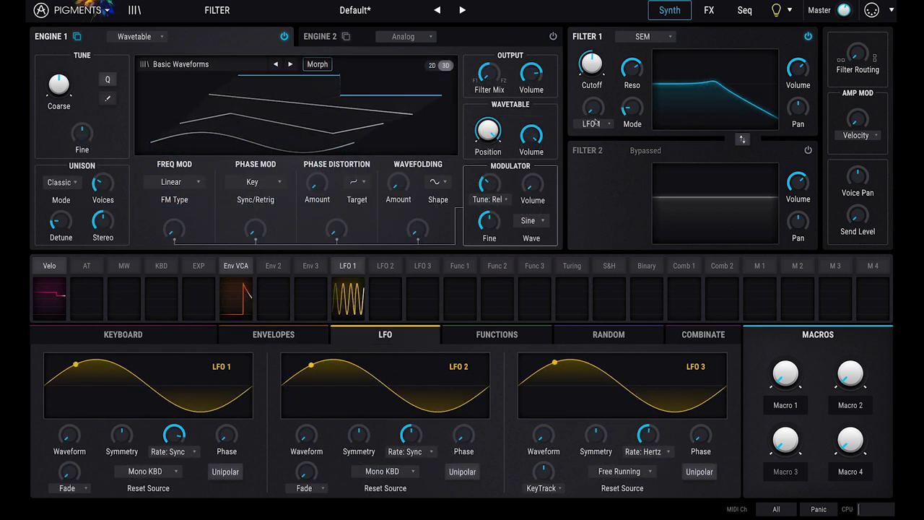
{"action": "left_click_drag", "start_coordinate": [594, 115], "coordinate": [613, 99]}
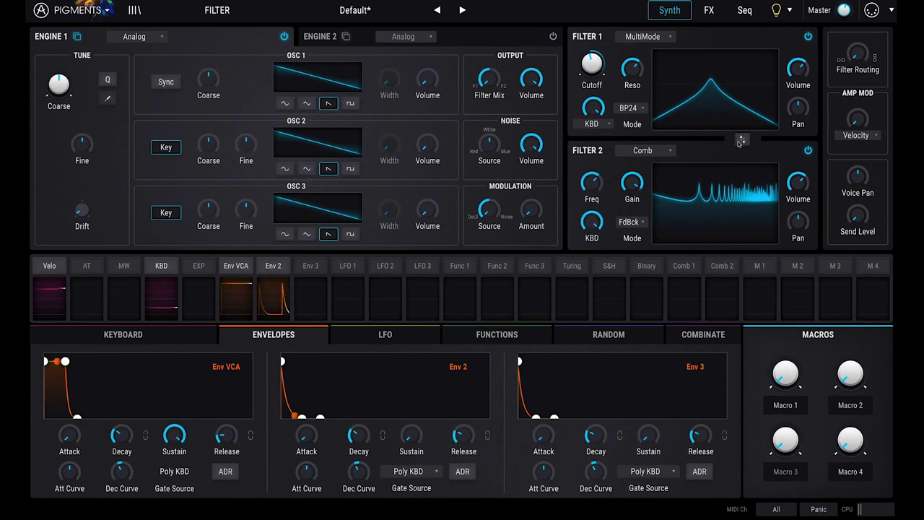
Step: Swap the filter slots so Comb is Filter 1 and MultiMode BP24 is Filter 2
{"action": "left_click", "coordinate": [742, 140]}
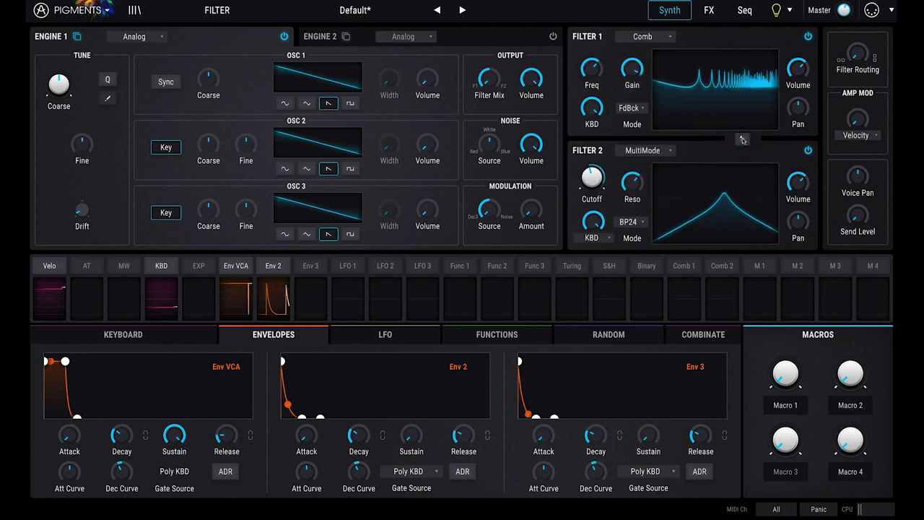